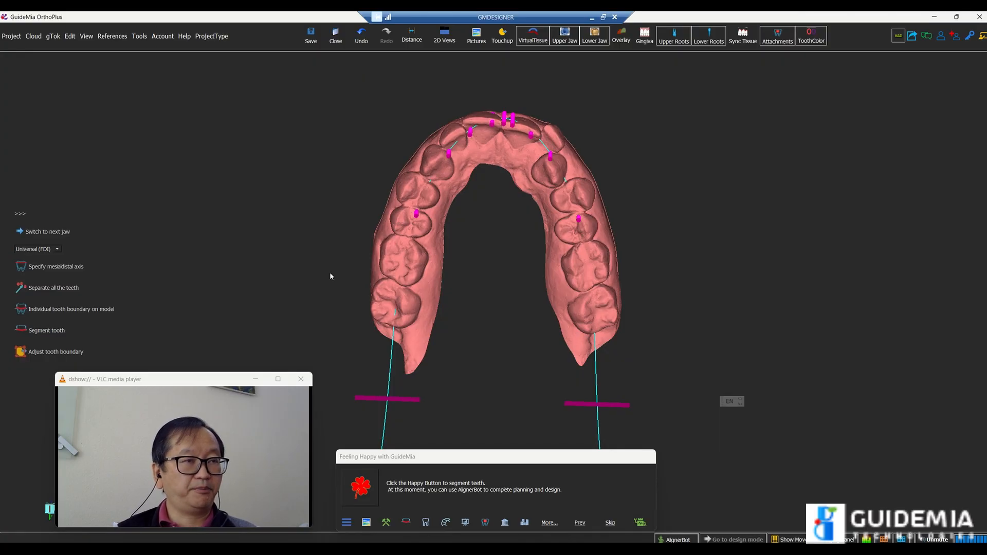
Show the hidden Upper Base Model .16 together with the upper jaw
drag(690, 179, 583, 178)
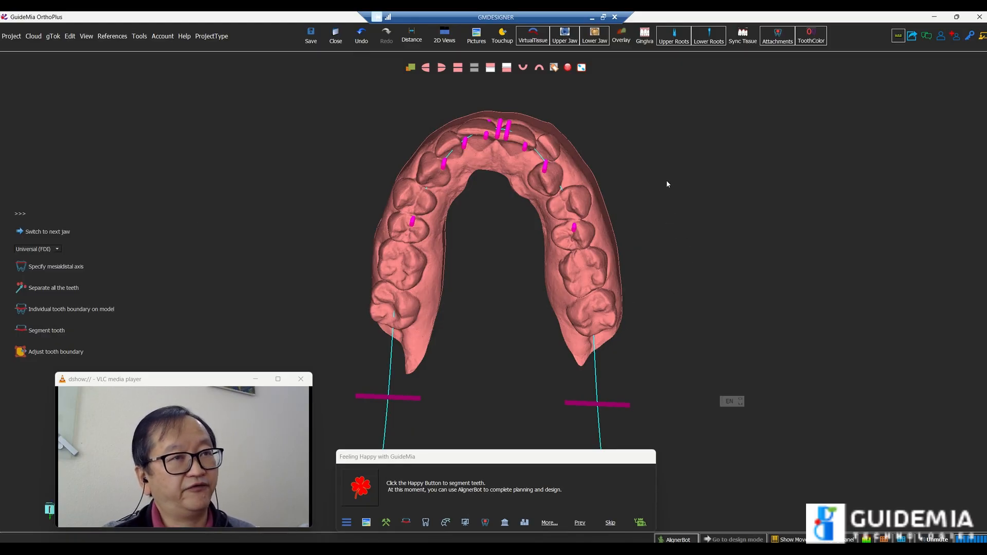
right_click(682, 174)
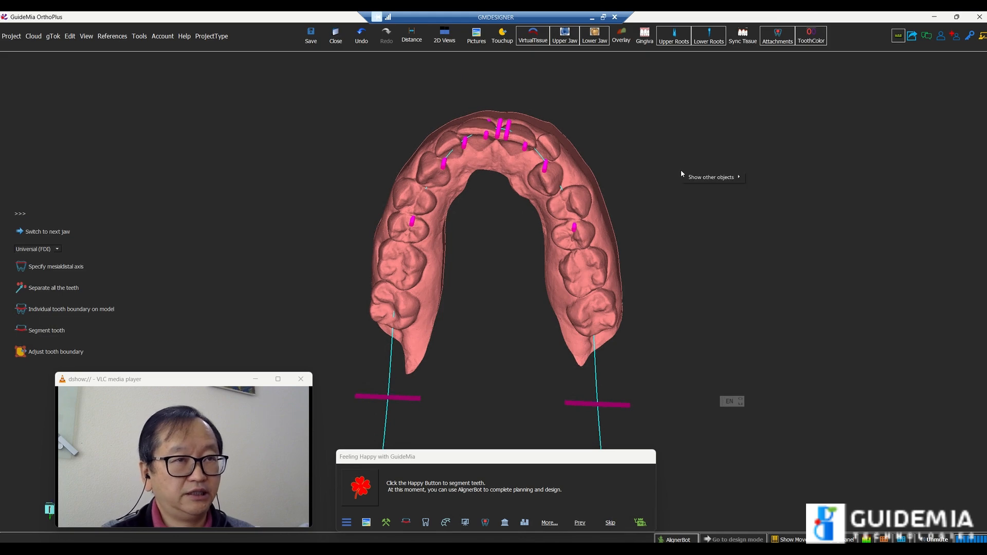
mouse_move(691, 178)
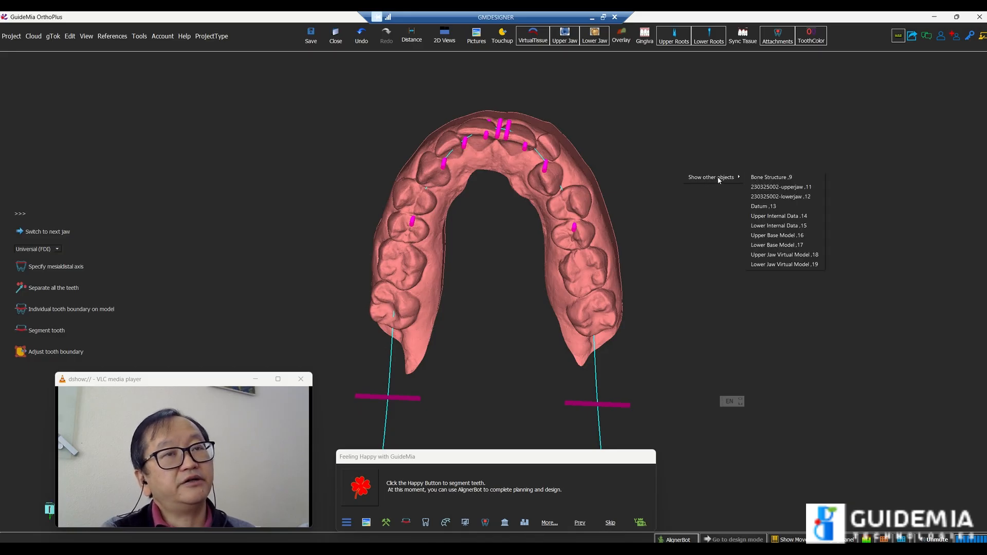
click(773, 236)
Examine how the green base piece sits between the two sides of the upper arch from several angles
drag(704, 268, 703, 135)
mouse_move(546, 411)
mouse_down()
mouse_move(524, 181)
mouse_move(489, 298)
mouse_move(511, 421)
mouse_move(524, 379)
mouse_move(529, 428)
mouse_move(528, 404)
mouse_up()
drag(535, 339, 458, 270)
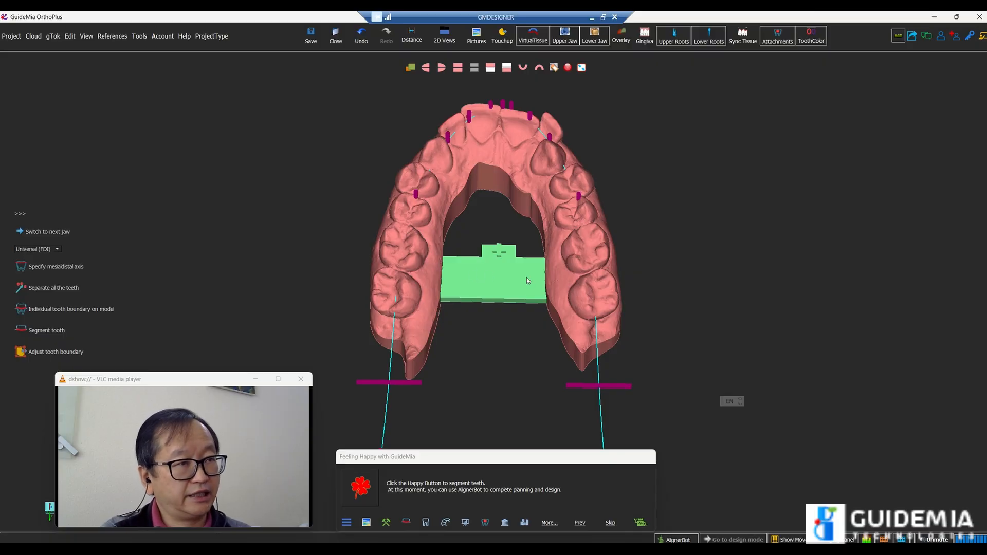
mouse_move(535, 357)
mouse_down()
mouse_move(541, 394)
mouse_move(536, 367)
mouse_up()
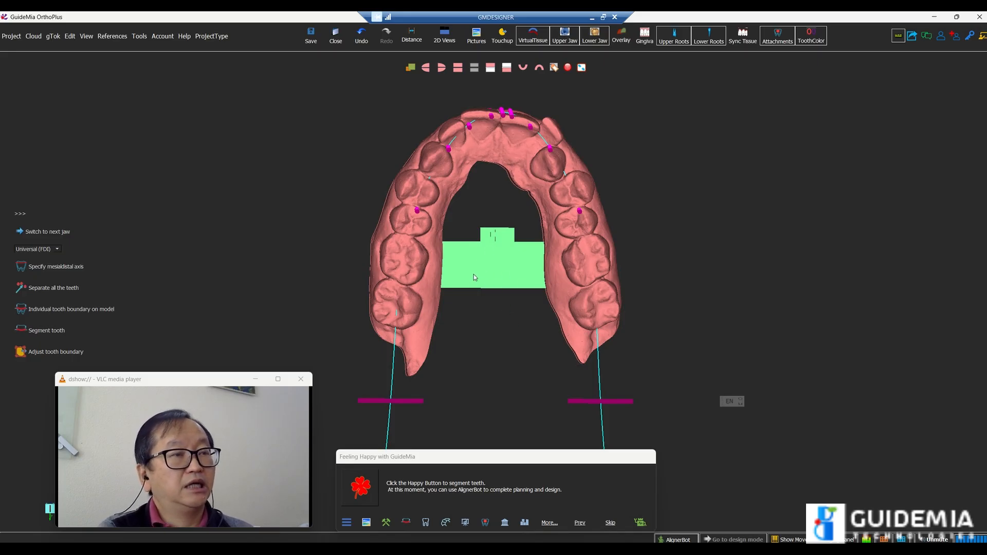
drag(531, 273, 529, 306)
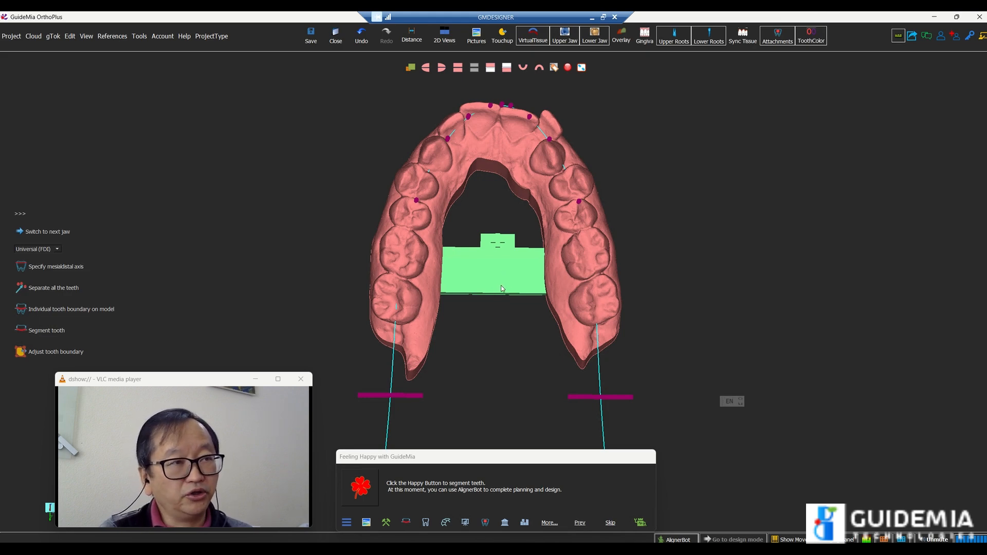
drag(516, 316, 526, 365)
right_drag(526, 365, 502, 273)
drag(526, 338, 514, 246)
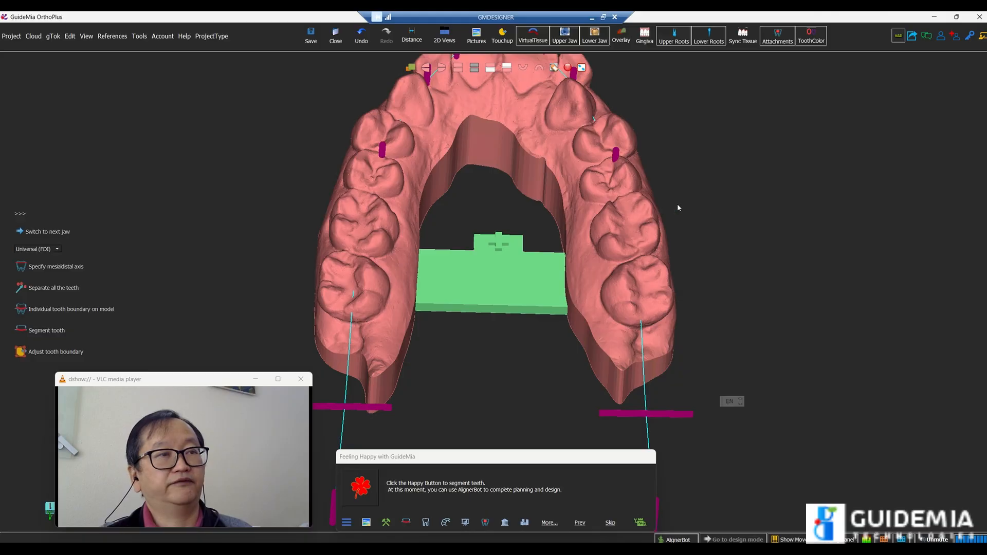
middle_drag(713, 218, 718, 283)
drag(715, 265, 702, 340)
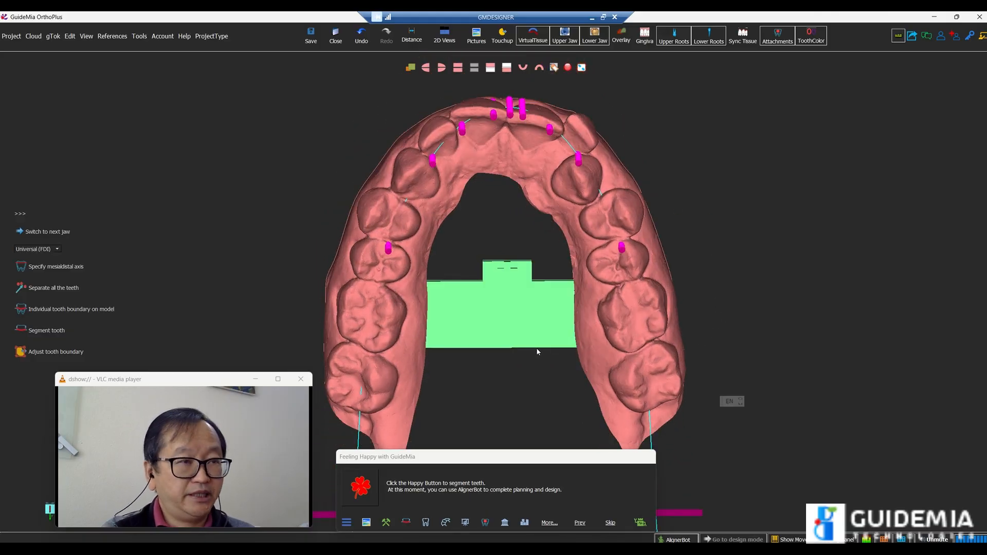
Hide the green base piece between the two sides of the upper arch
right_click(512, 325)
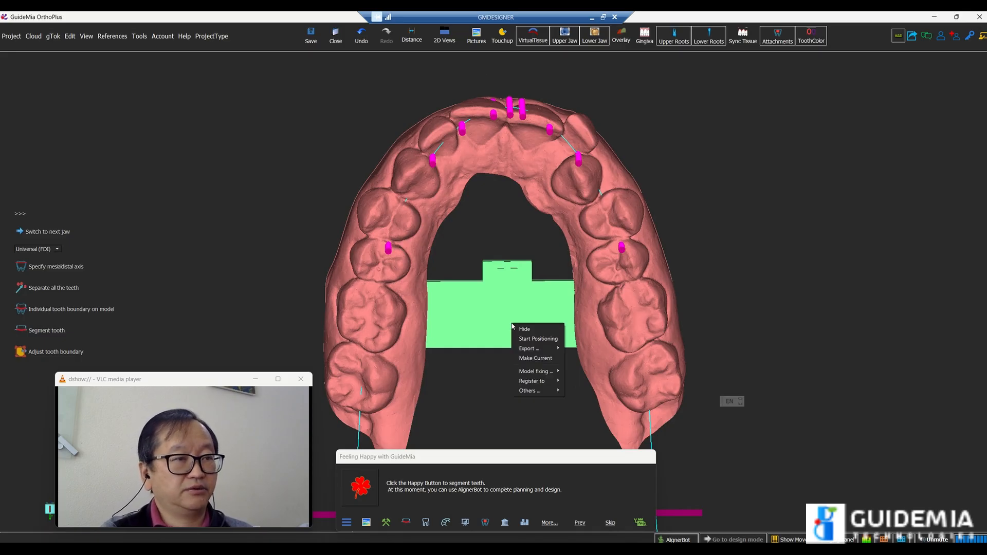
click(524, 330)
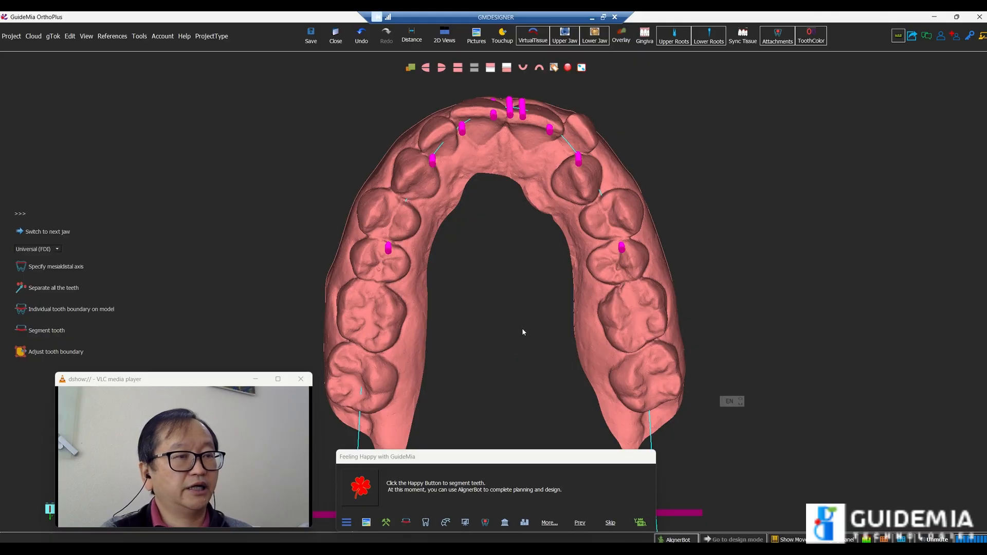
middle_drag(495, 346, 485, 281)
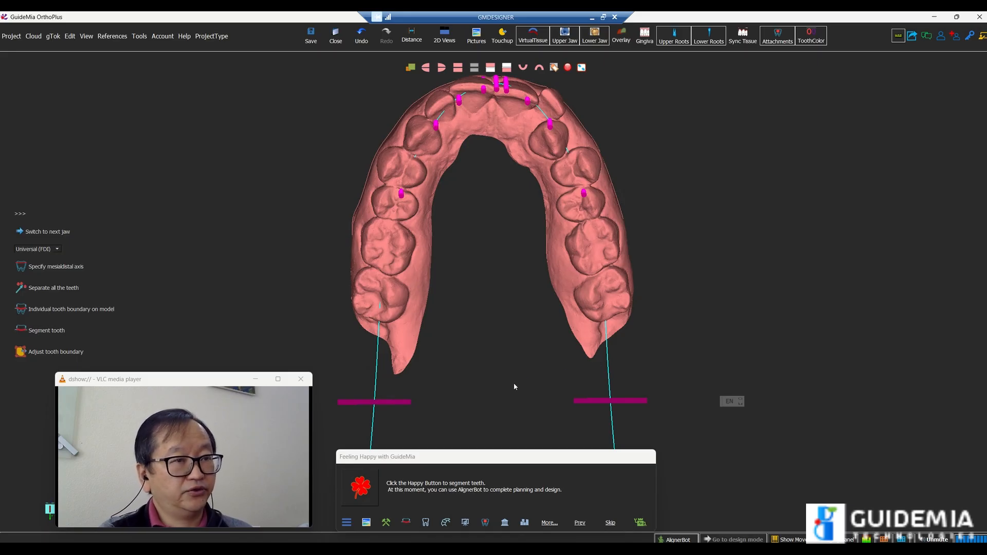
Move both purple end planes of the arch curve up to just behind the last upper molars
drag(401, 405, 400, 348)
drag(623, 402, 617, 336)
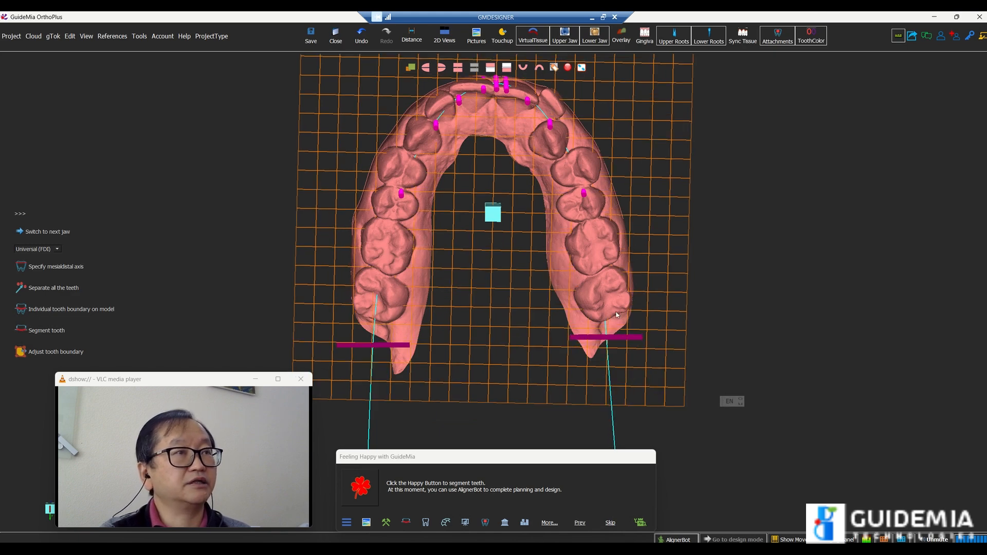
drag(746, 236, 732, 326)
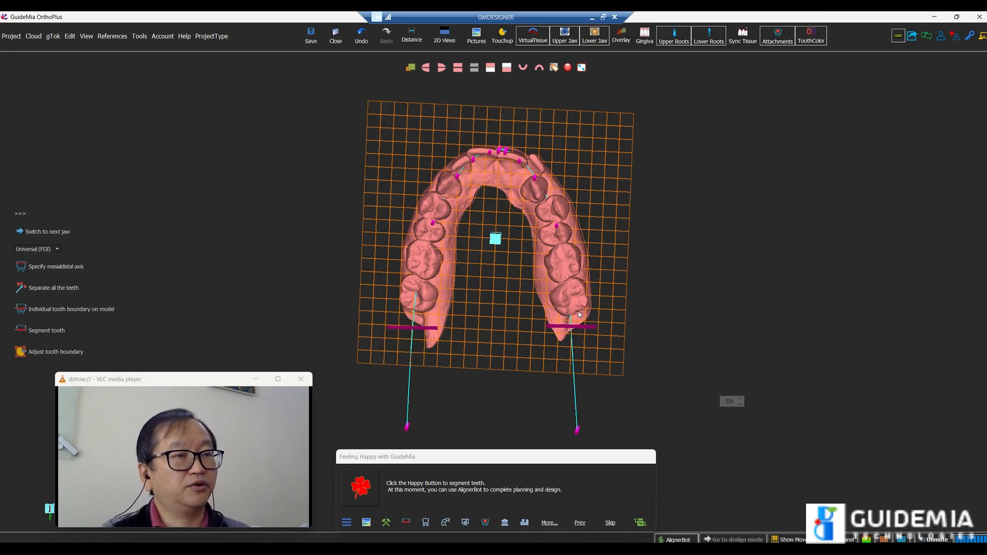
drag(511, 400, 528, 430)
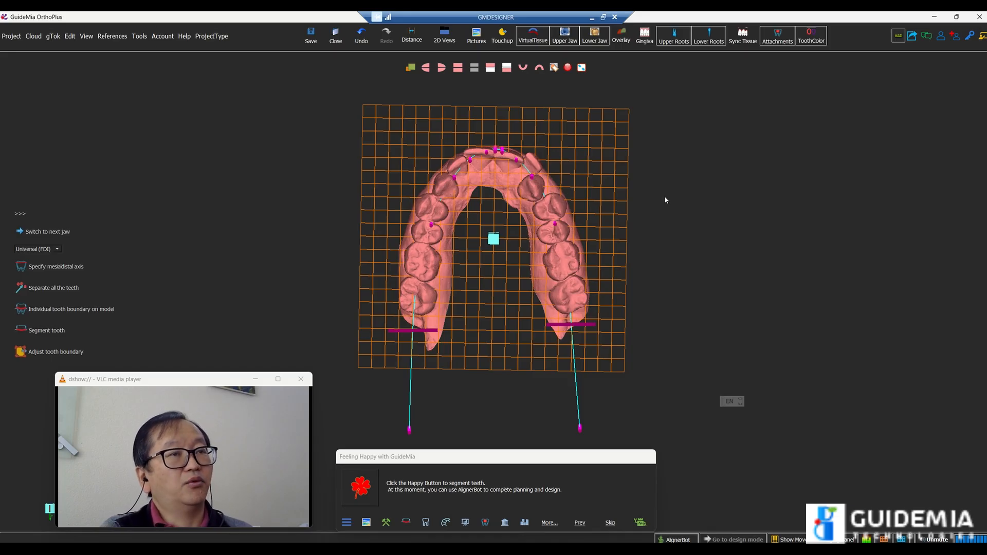
right_click(610, 199)
right_click(660, 163)
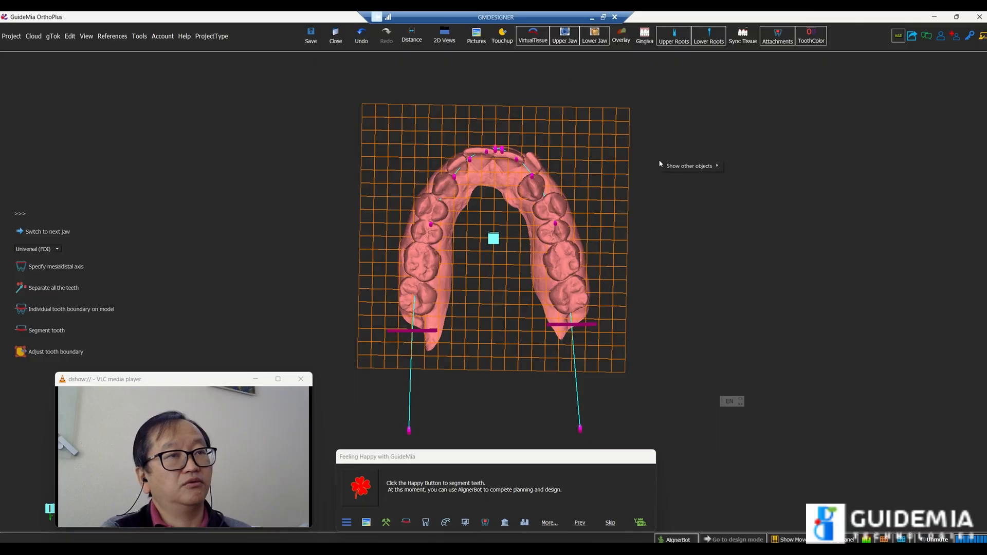
mouse_move(687, 169)
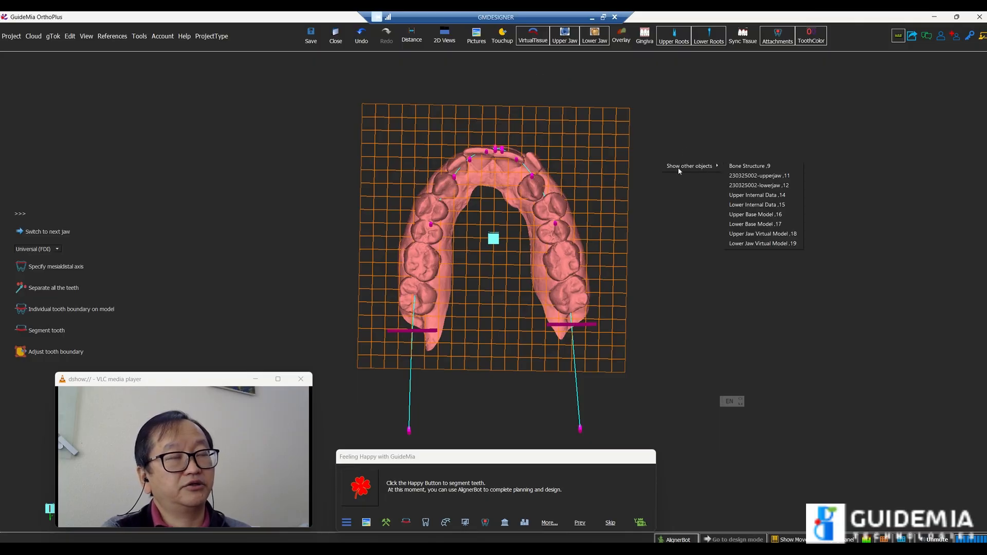
right_click(685, 150)
mouse_move(679, 211)
mouse_down()
mouse_move(674, 199)
mouse_move(692, 200)
mouse_move(681, 205)
mouse_up()
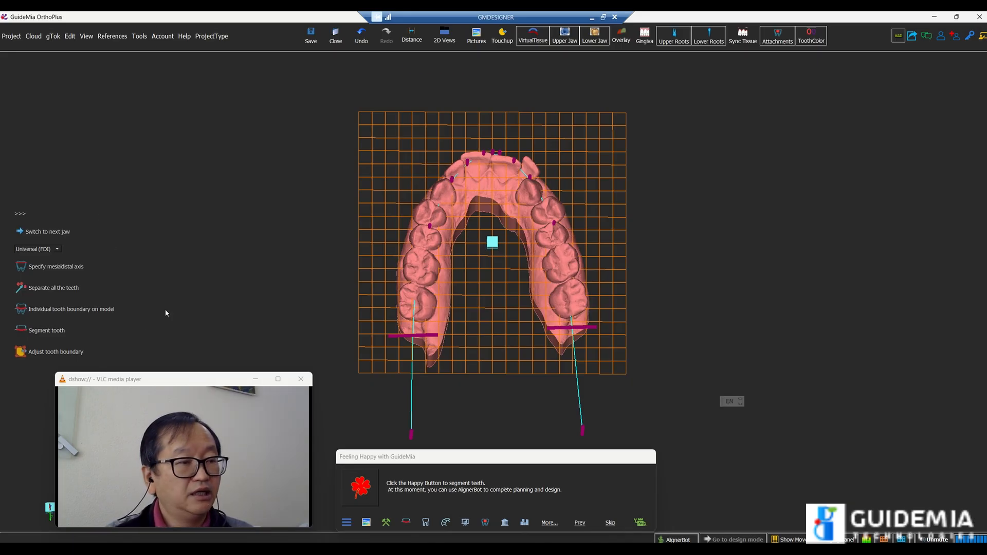
Run the automatic segmentation of the upper jaw teeth through to completion, without manually defining the mesiodistal axes
click(369, 493)
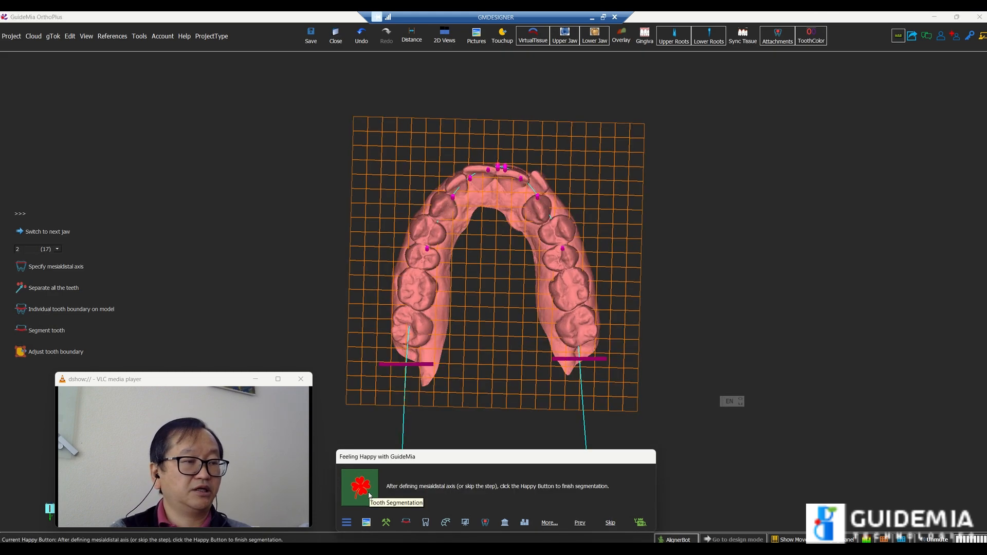
click(367, 492)
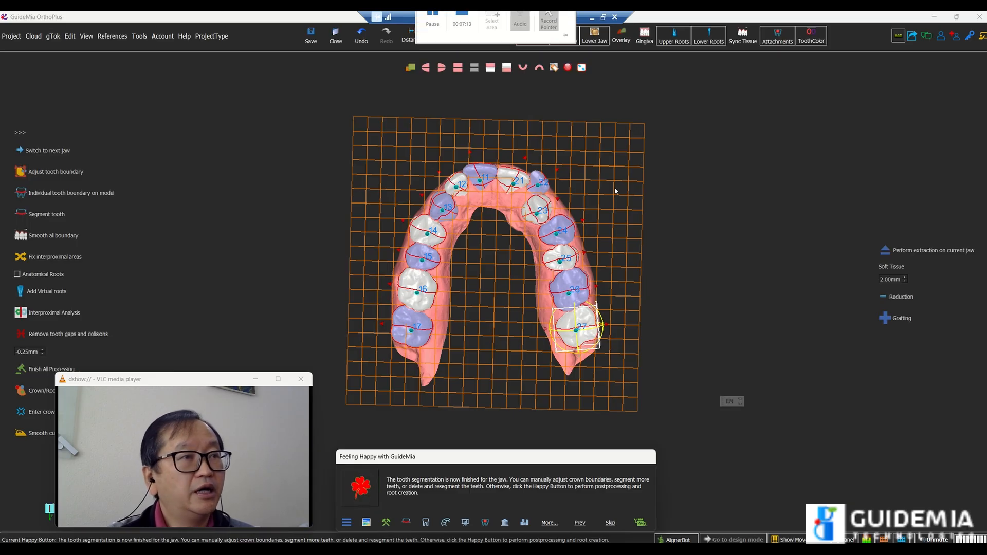
scroll(727, 160, up, 1)
scroll(726, 155, up, 4)
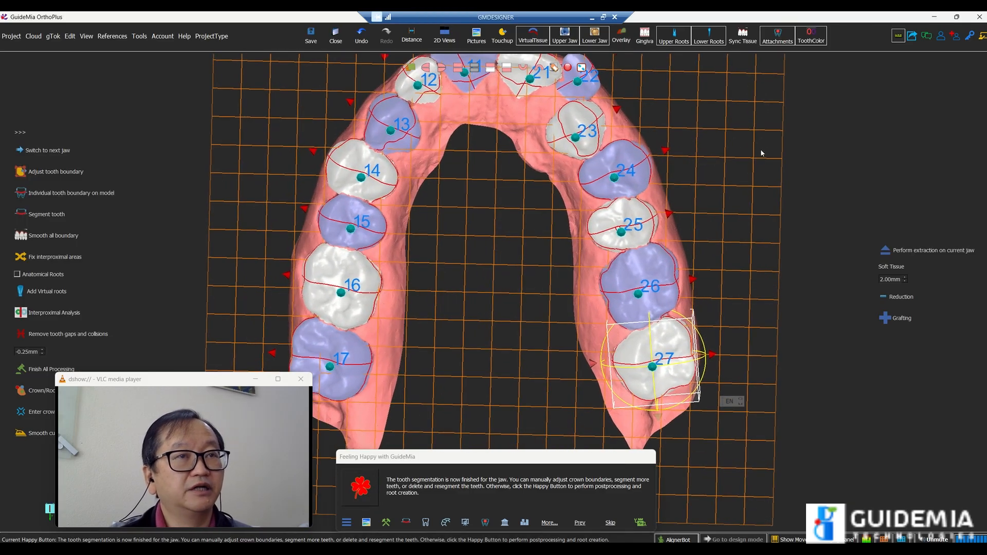
middle_drag(736, 293, 729, 365)
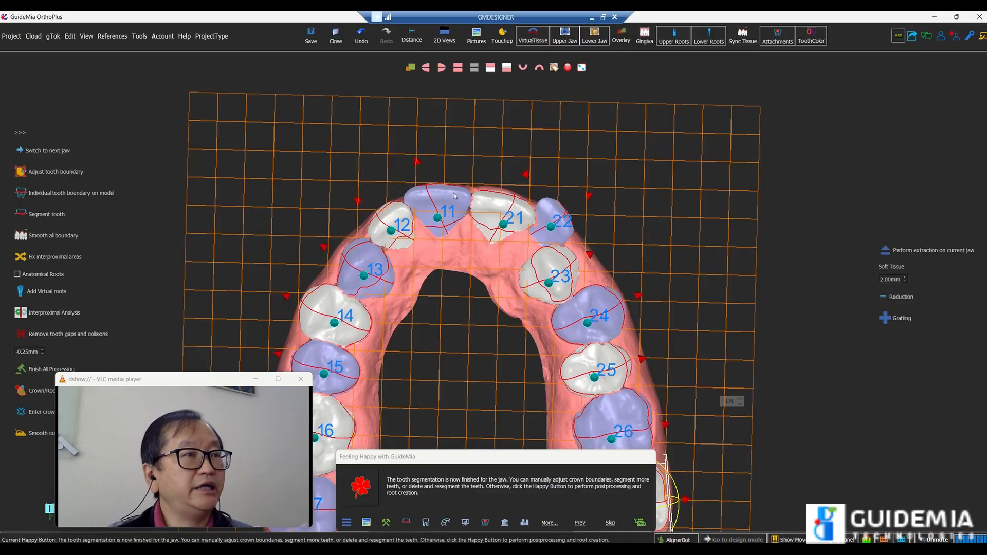
scroll(797, 243, down, 2)
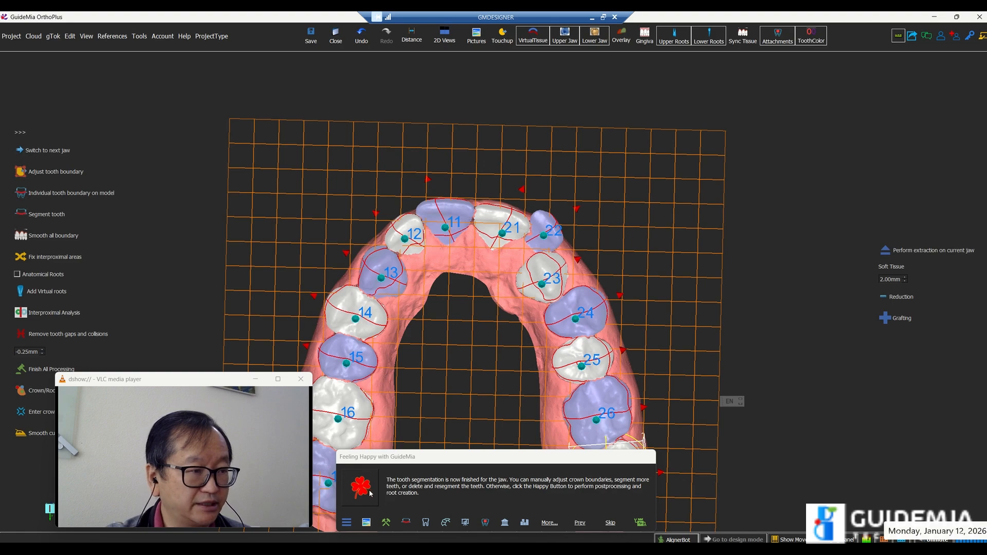
Skip postprocessing and root creation for the upper jaw, and segment the lower jaw teeth automatically
click(611, 523)
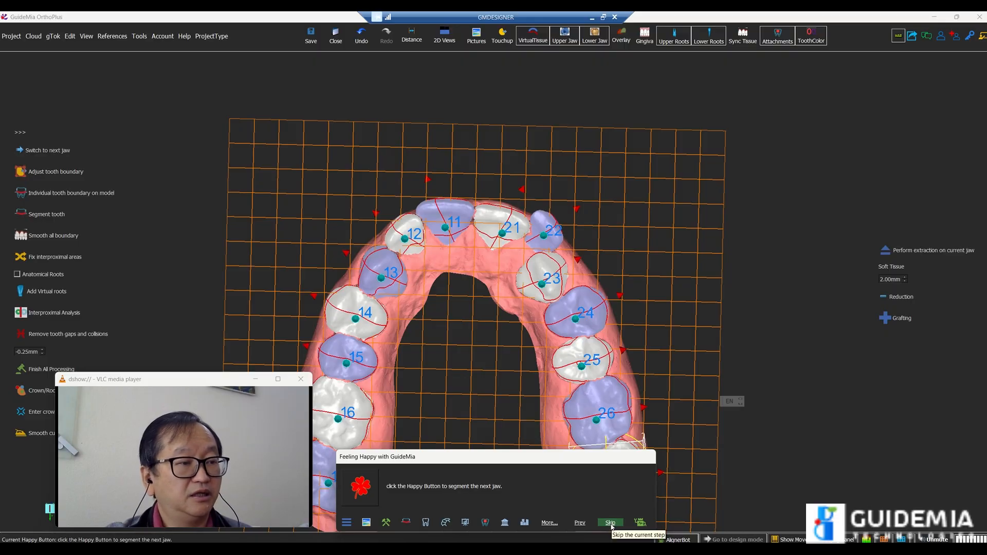
click(362, 487)
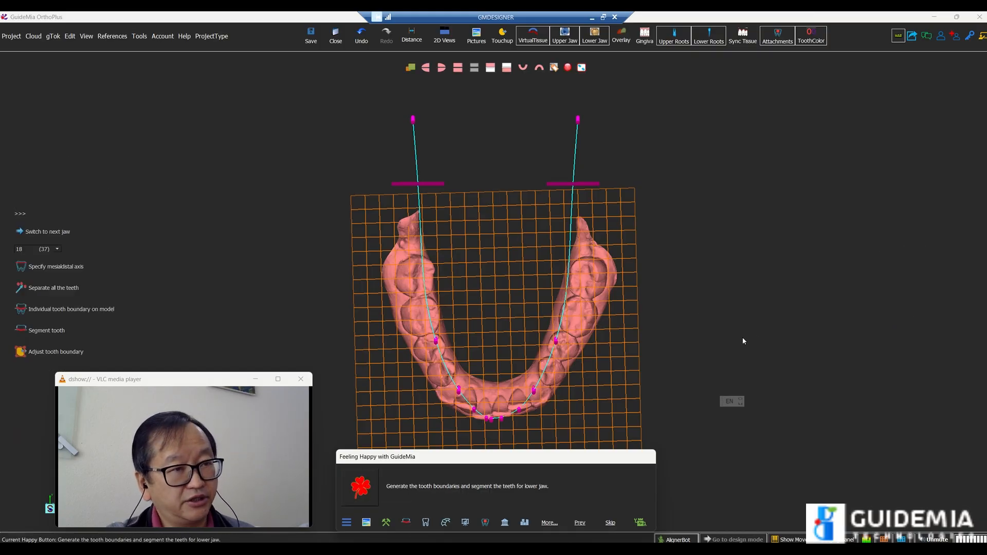
click(362, 489)
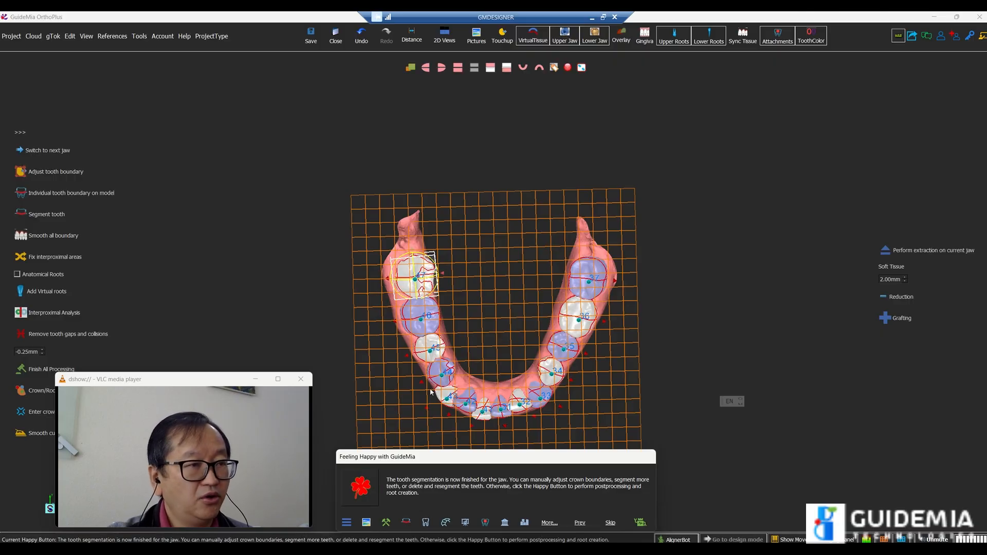
middle_drag(713, 346, 711, 165)
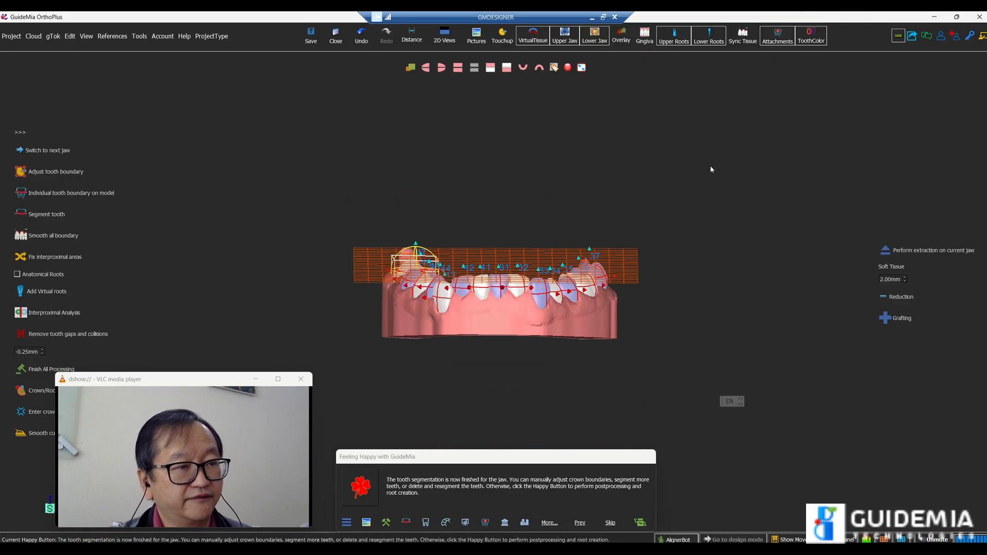
right_drag(724, 305, 734, 216)
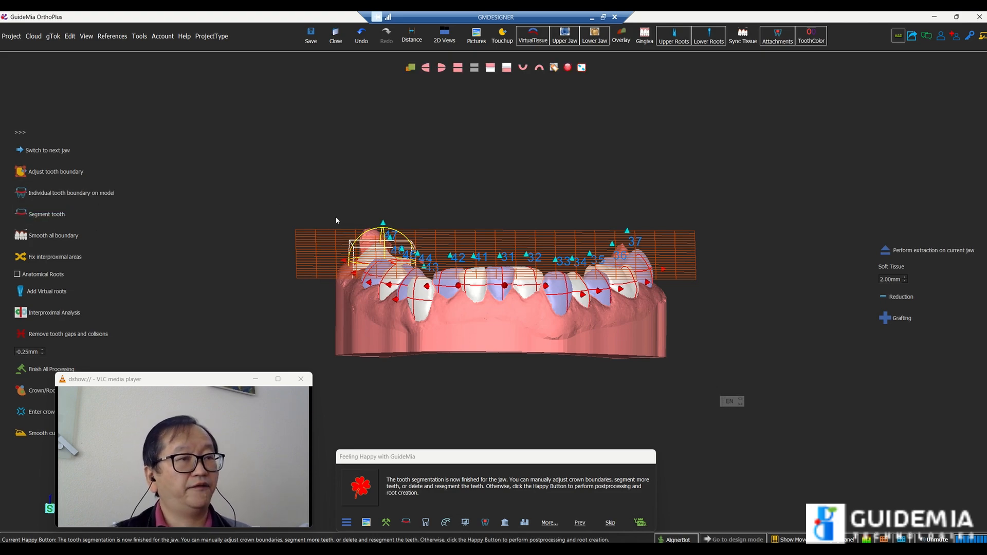
drag(436, 148, 509, 306)
scroll(757, 301, down, 2)
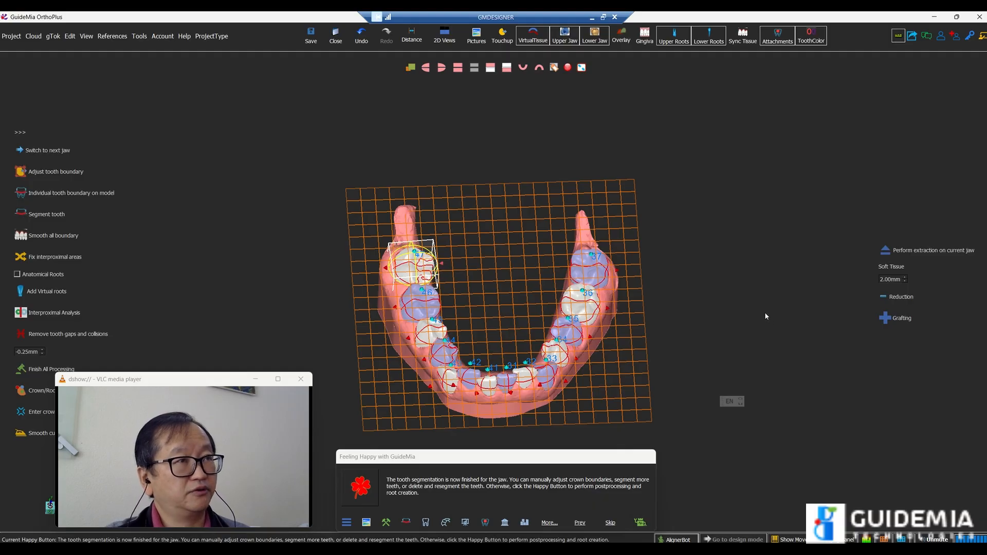
mouse_move(496, 35)
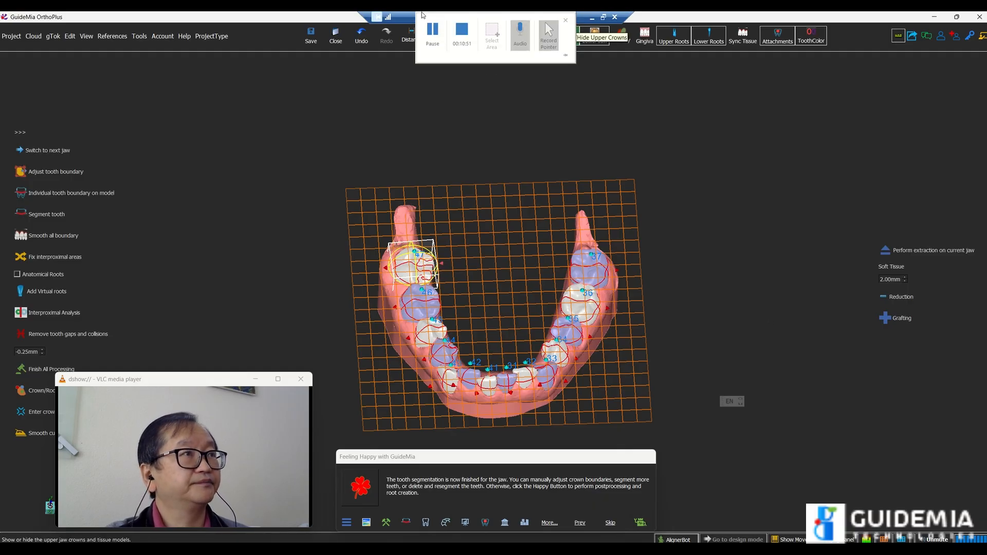